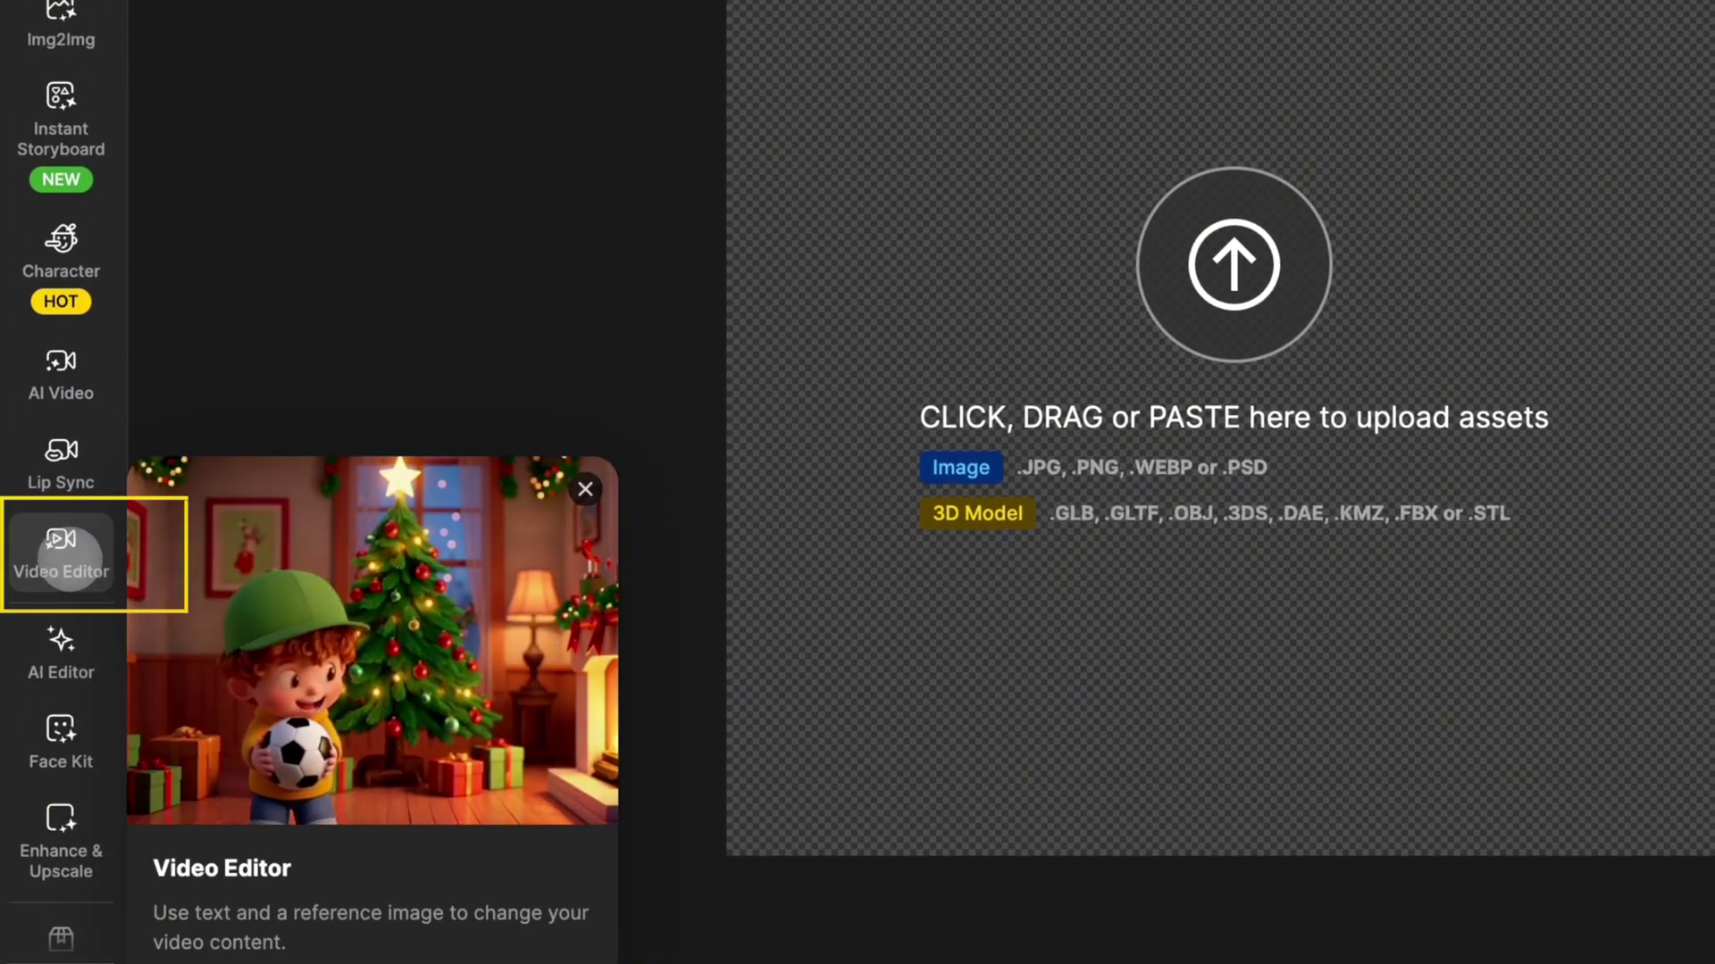
# Step: Load the Christmas clip video.mp4 from Downloads into the Video Editor as the source
pyautogui.click(61, 557)
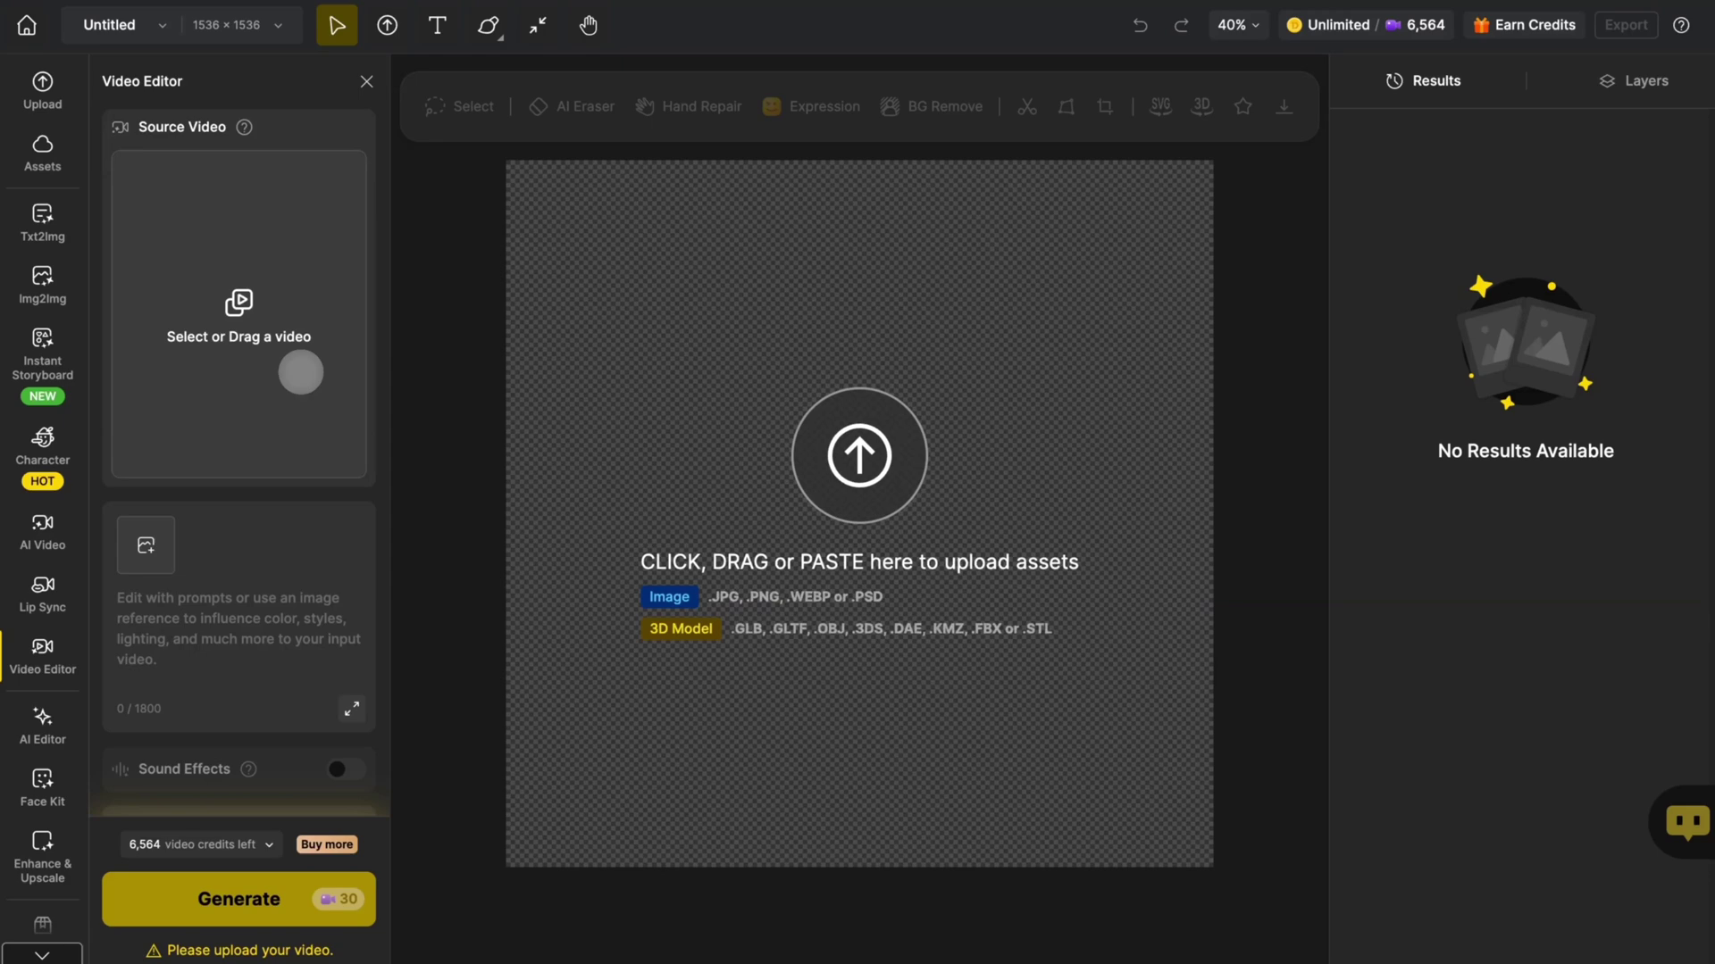
pyautogui.click(301, 372)
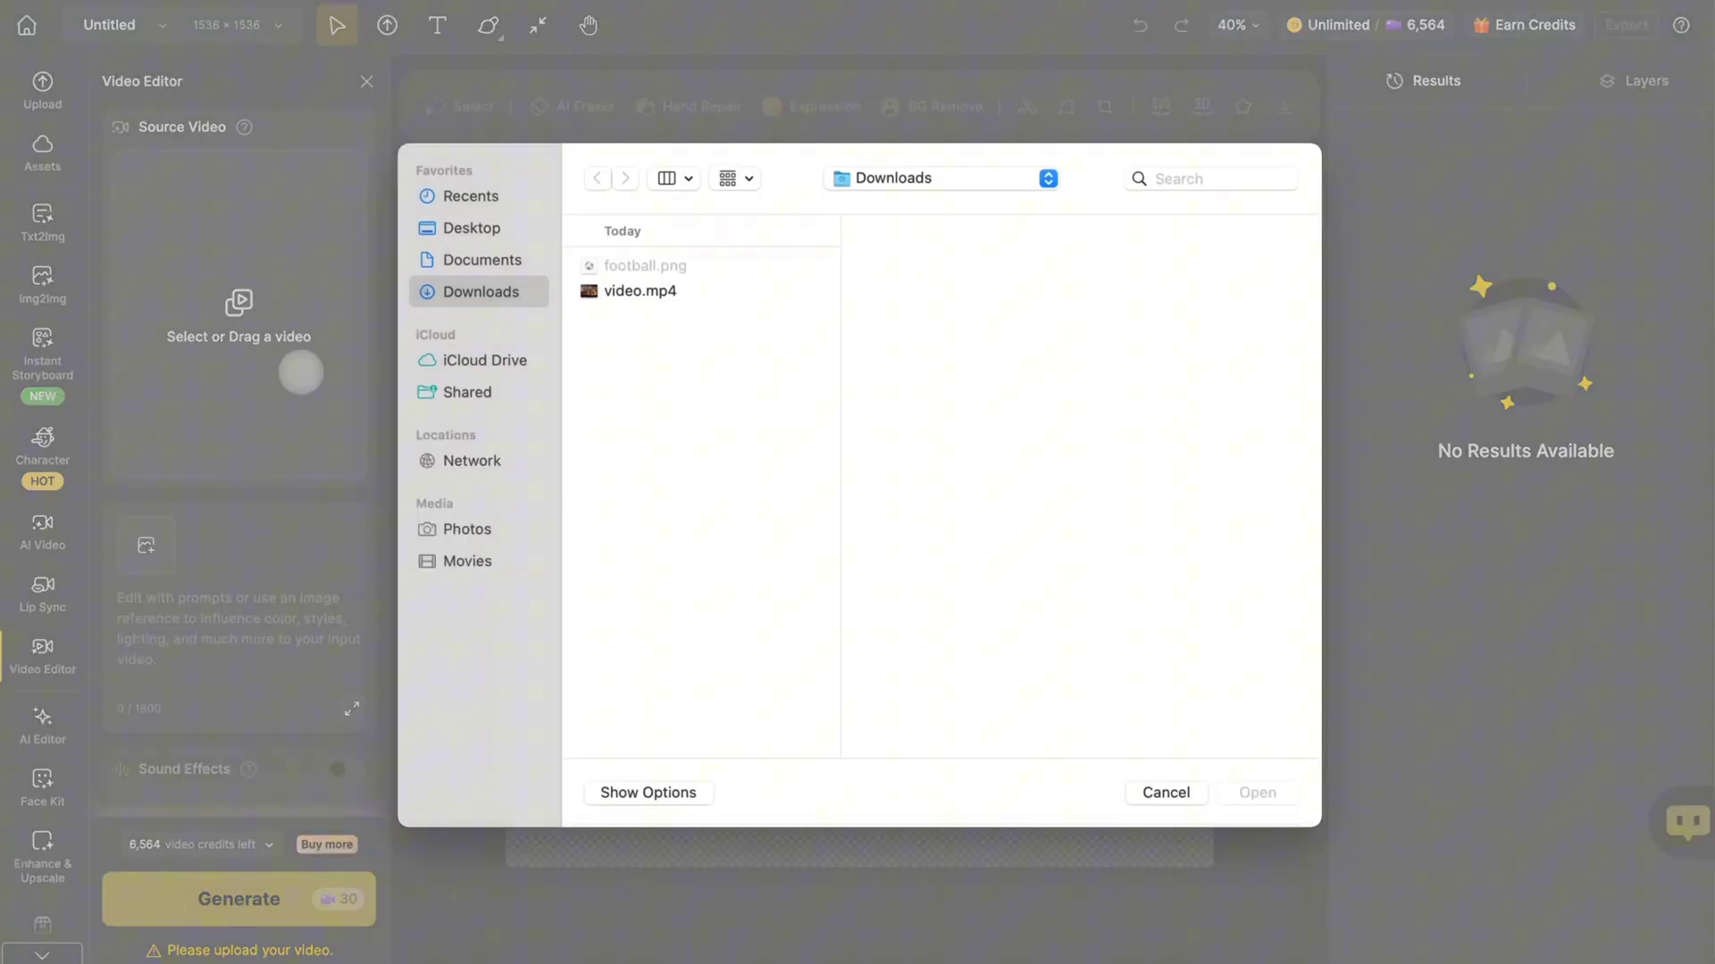
pyautogui.click(666, 292)
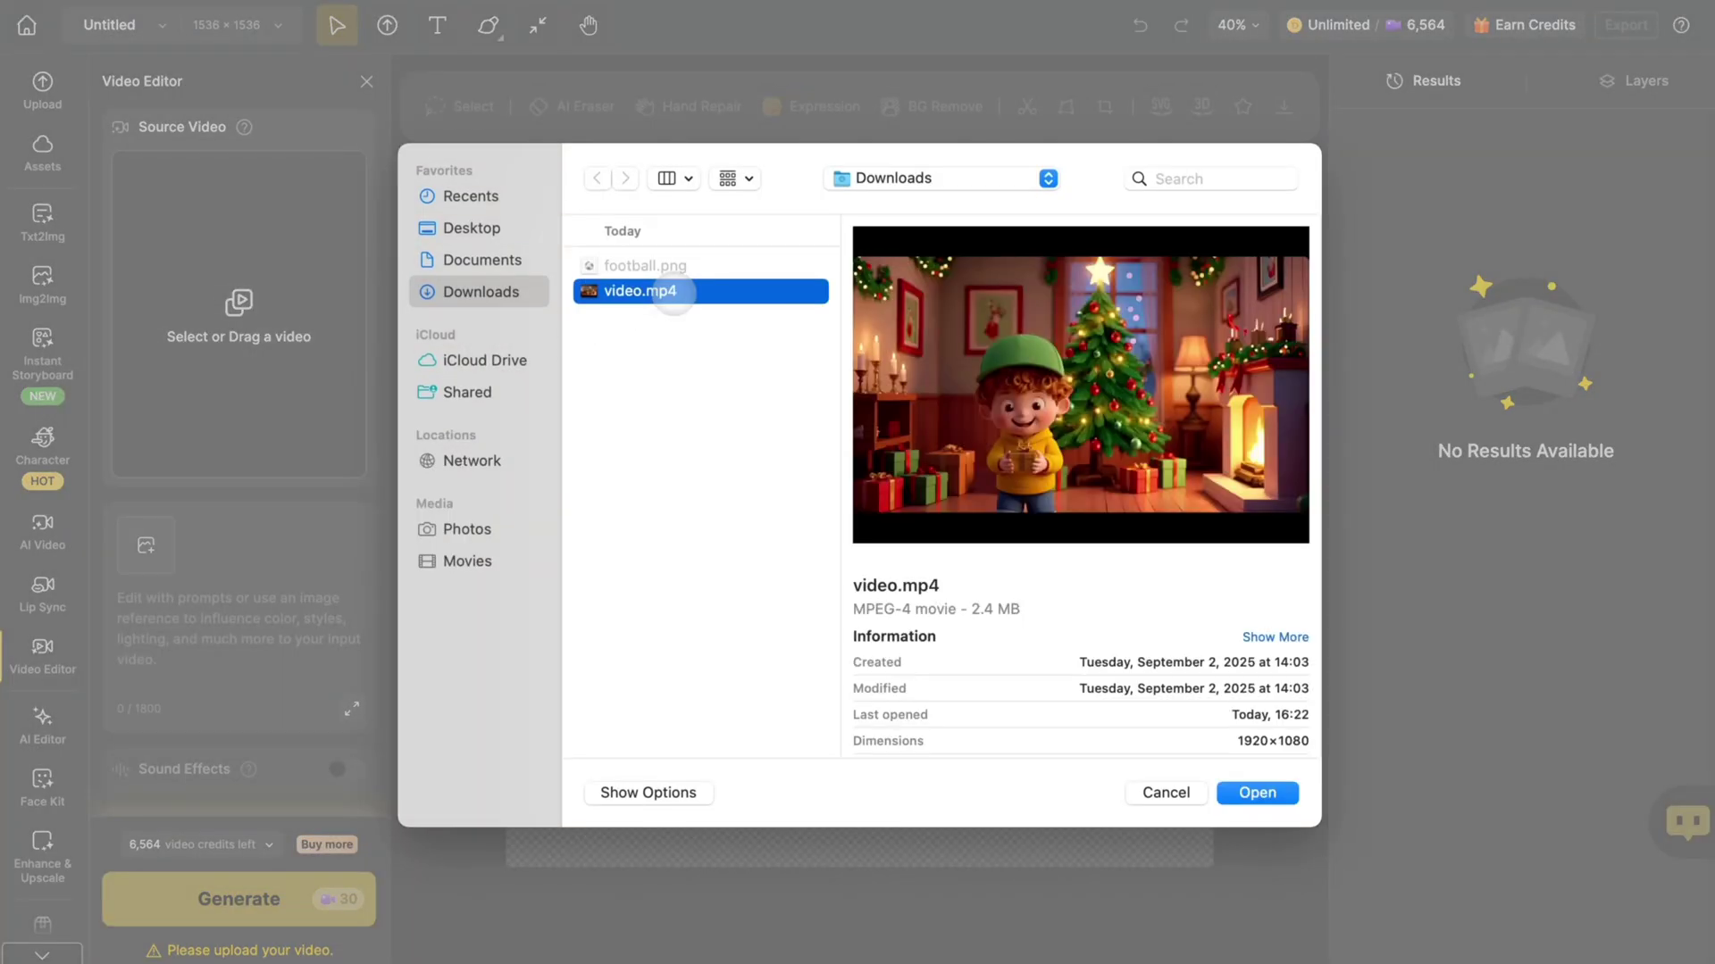
pyautogui.click(1252, 792)
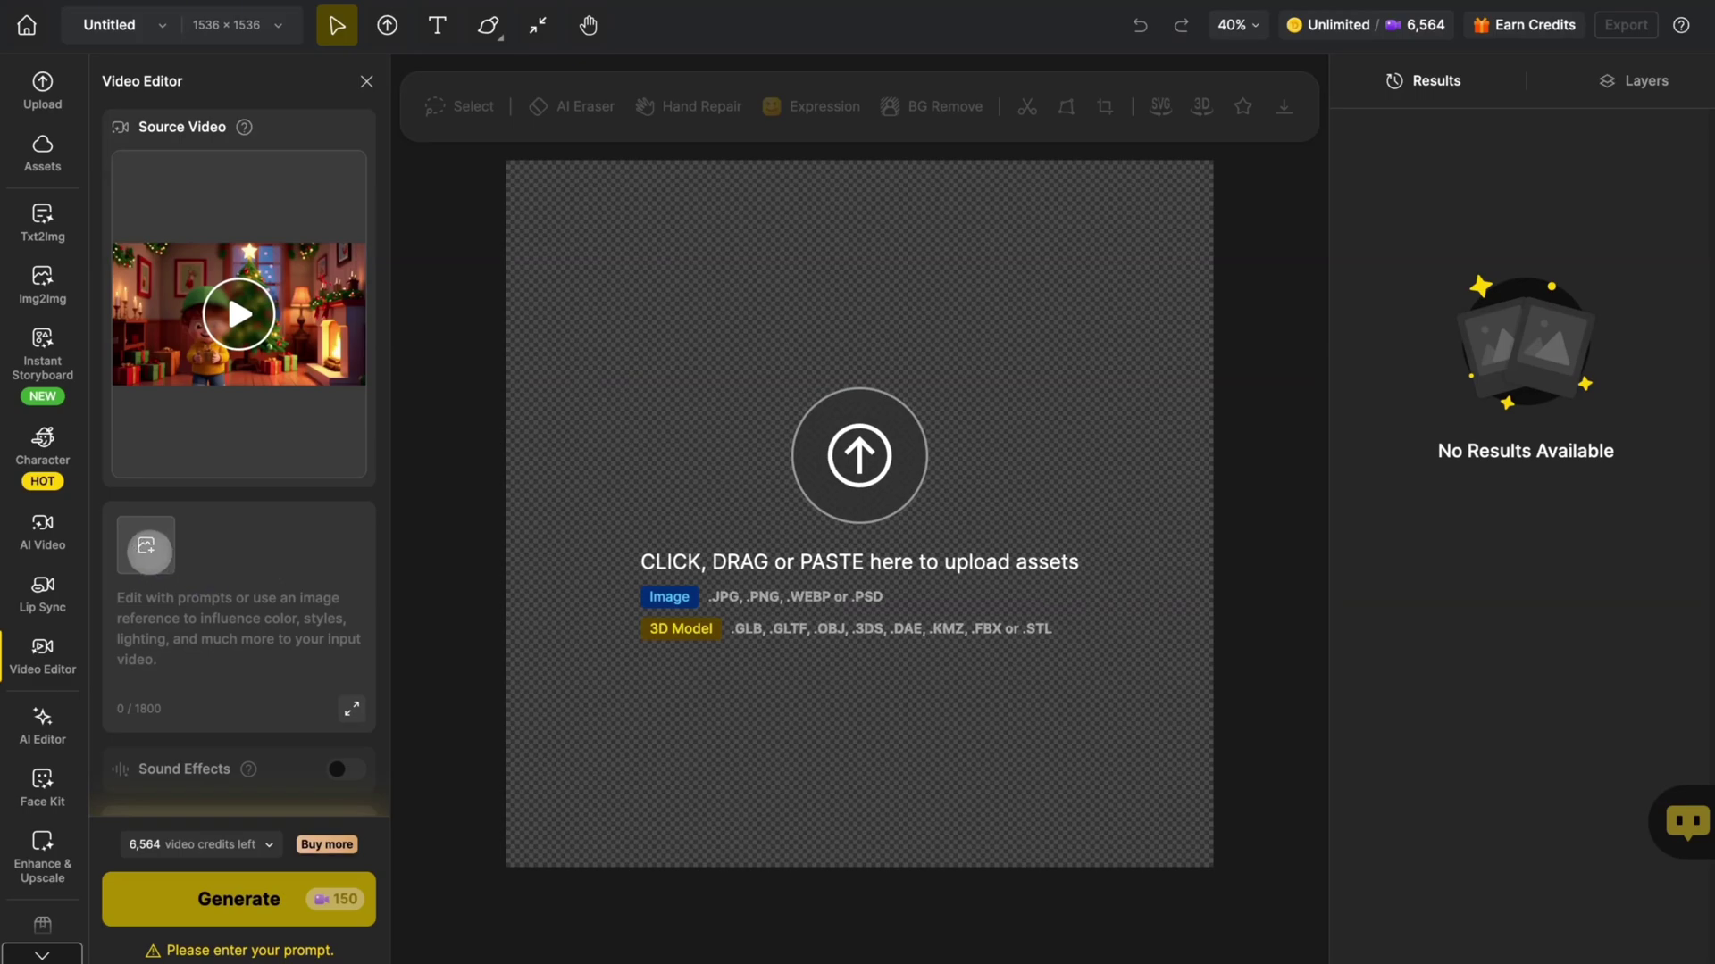
# Step: Add football.png as reference, prompt replacing the boy's gift with it, and generate
pyautogui.click(145, 549)
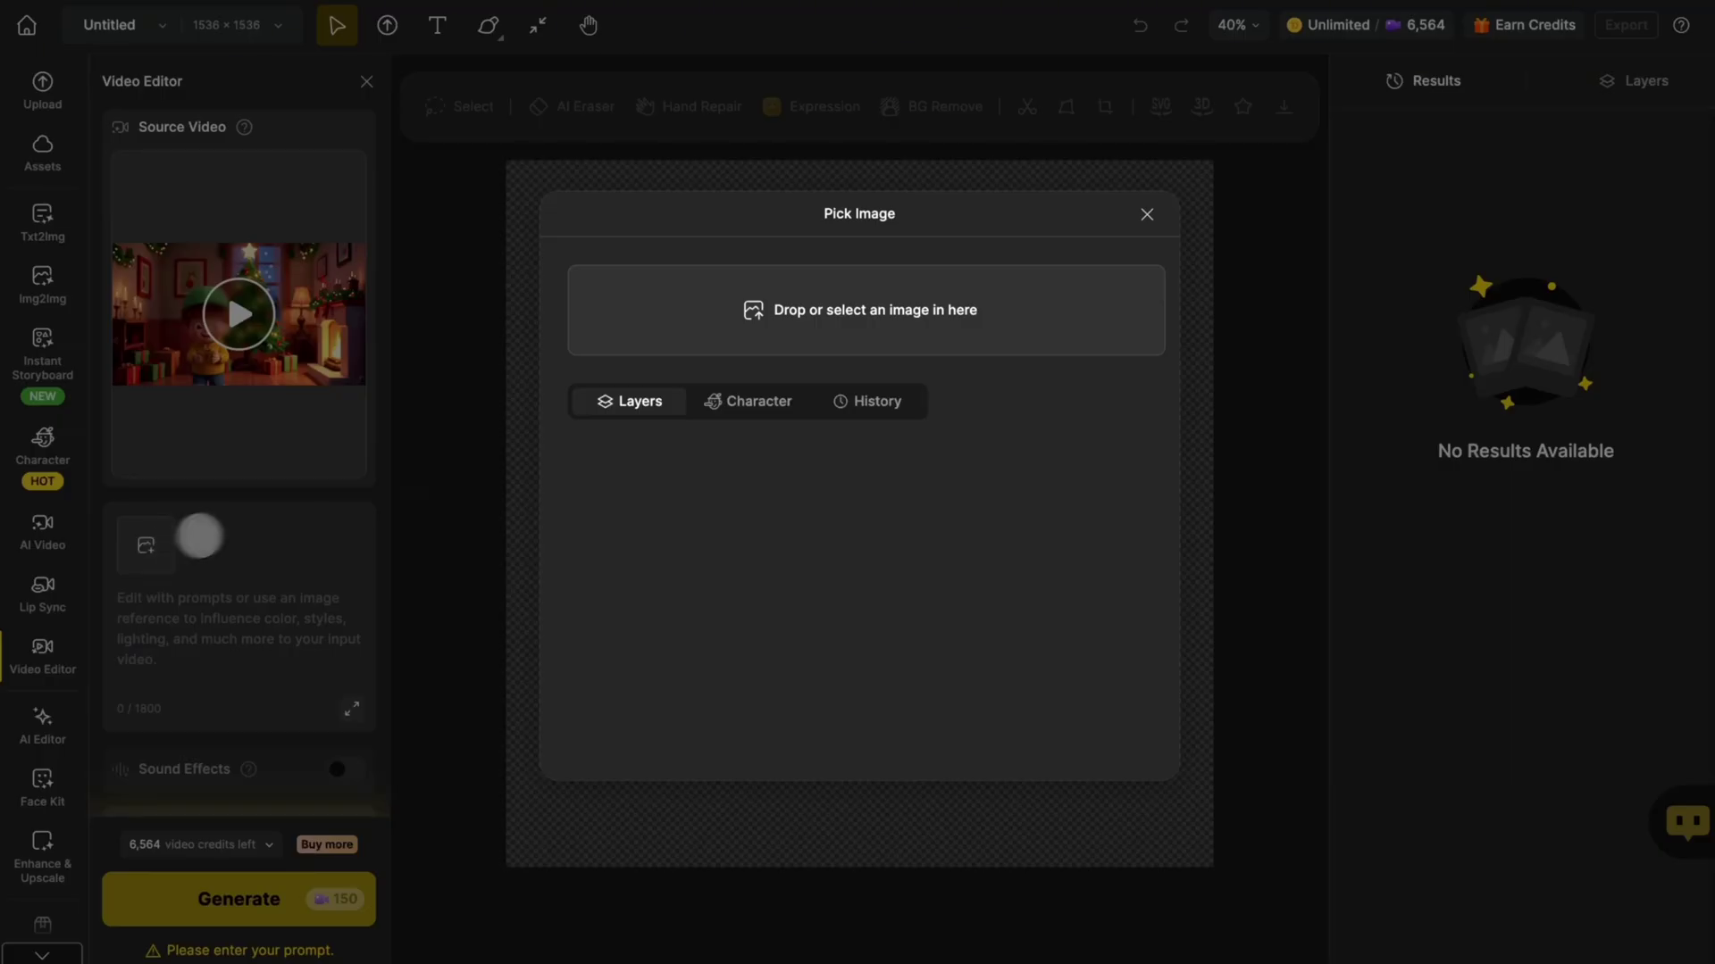
pyautogui.click(771, 332)
pyautogui.click(683, 268)
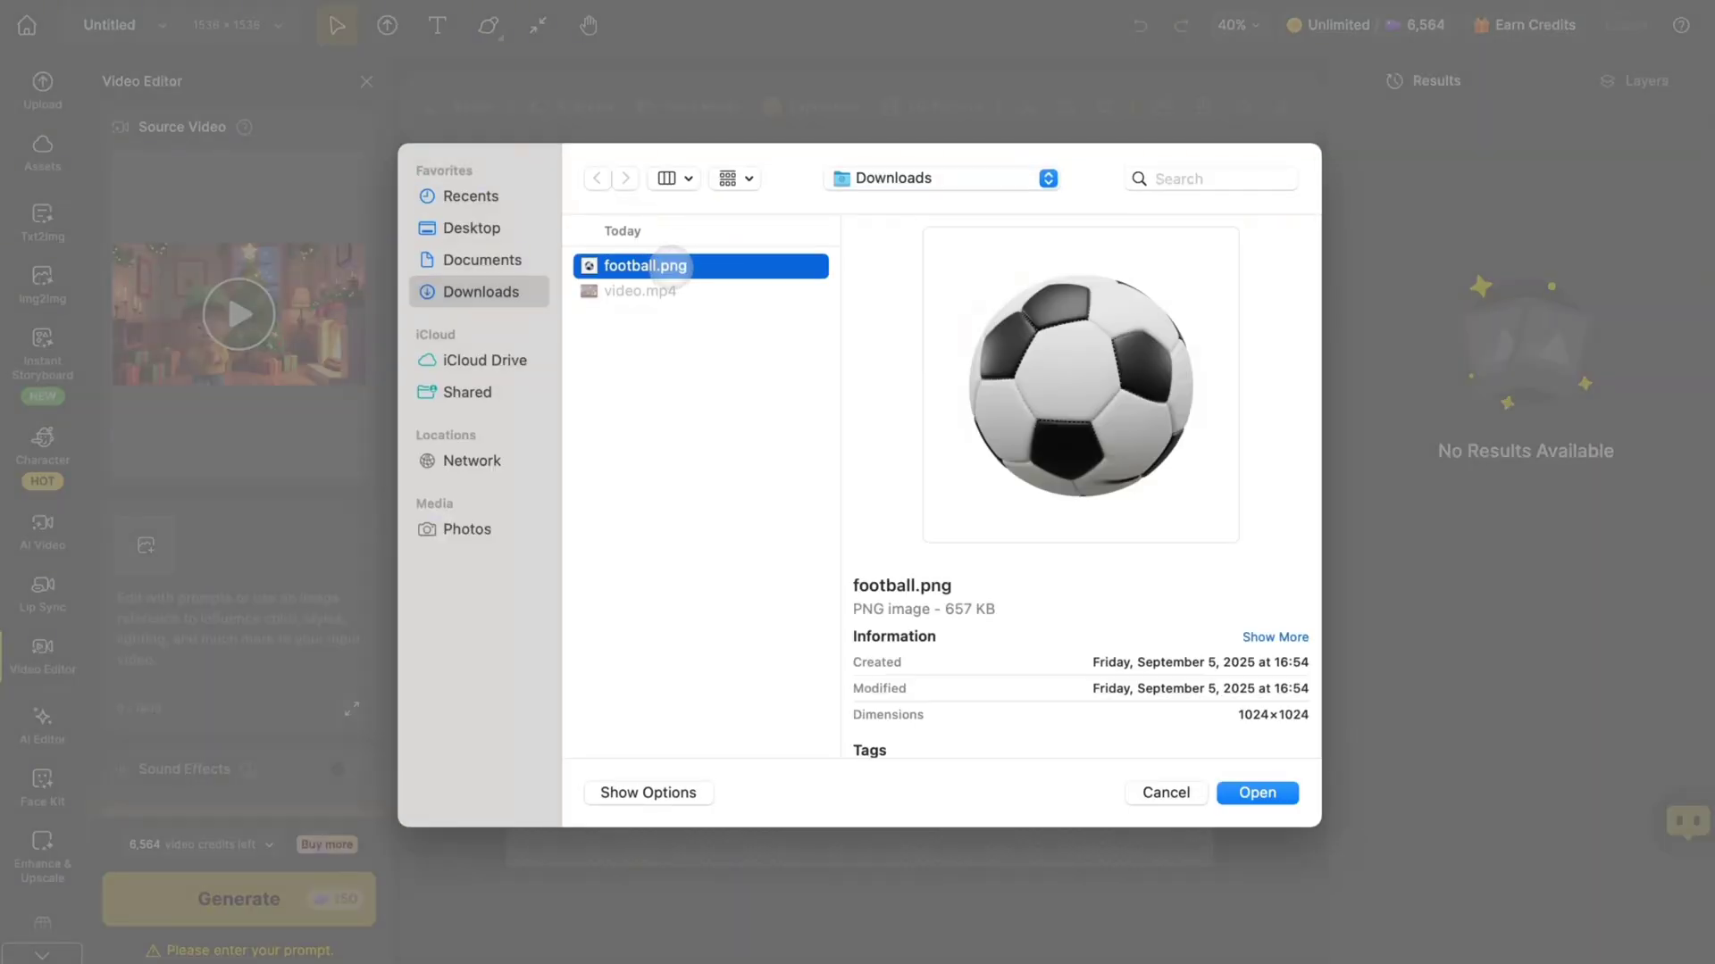
pyautogui.click(1256, 792)
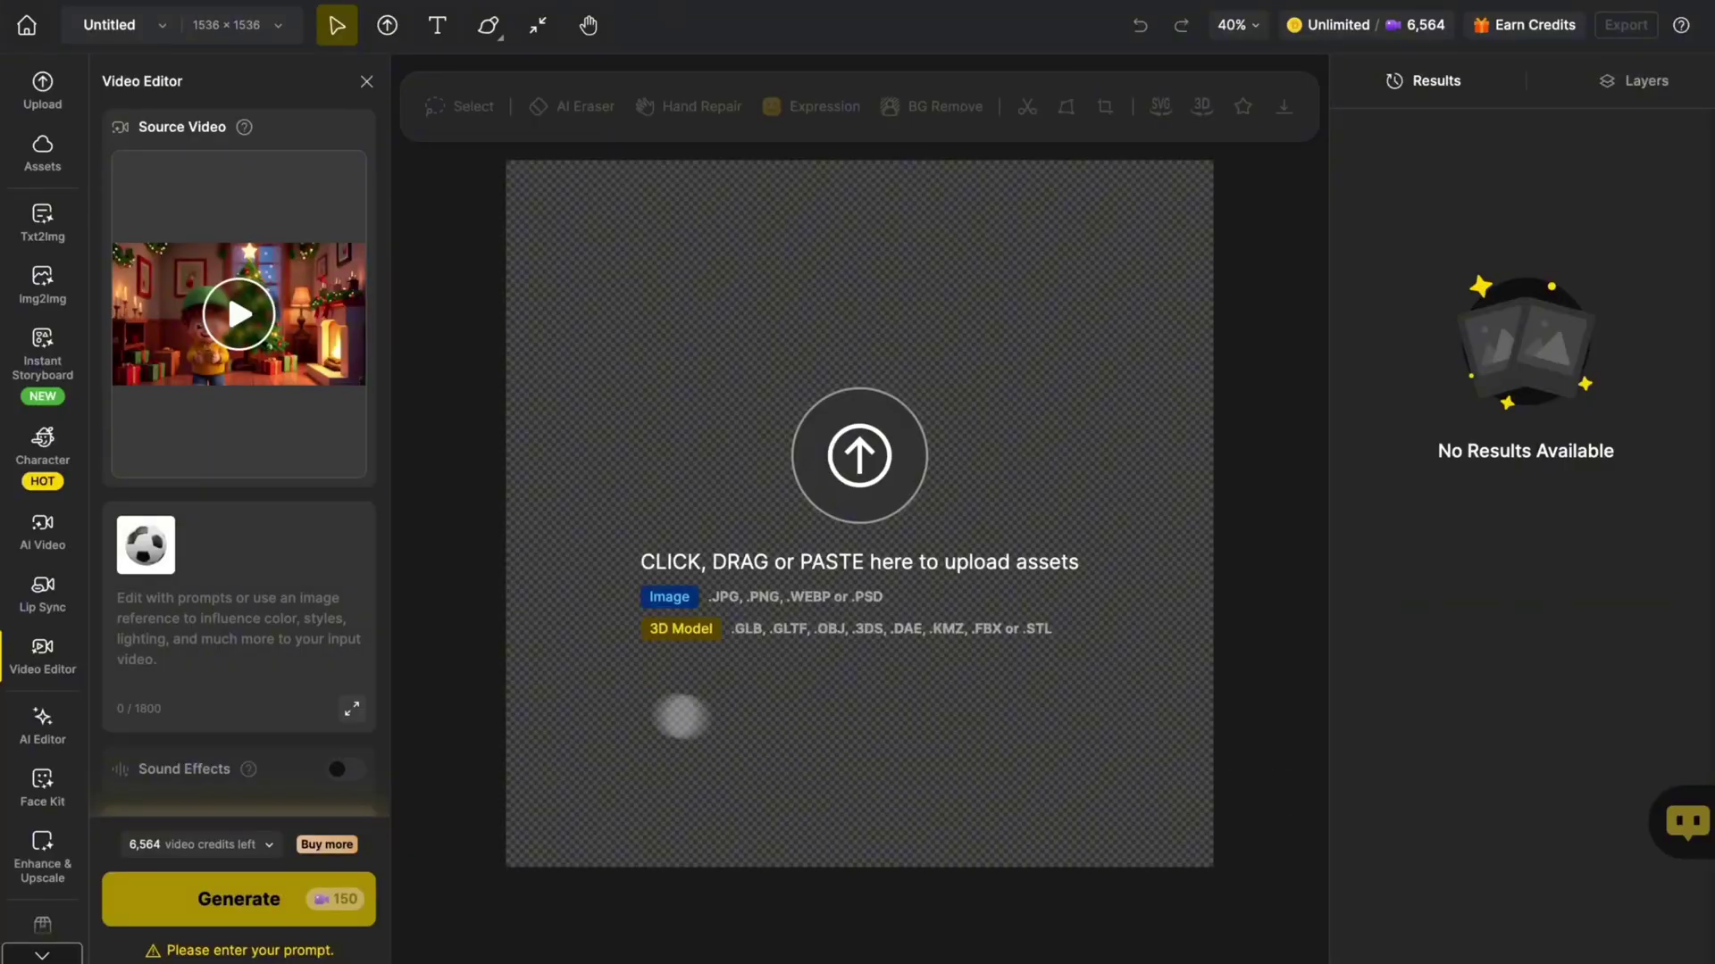
pyautogui.click(201, 615)
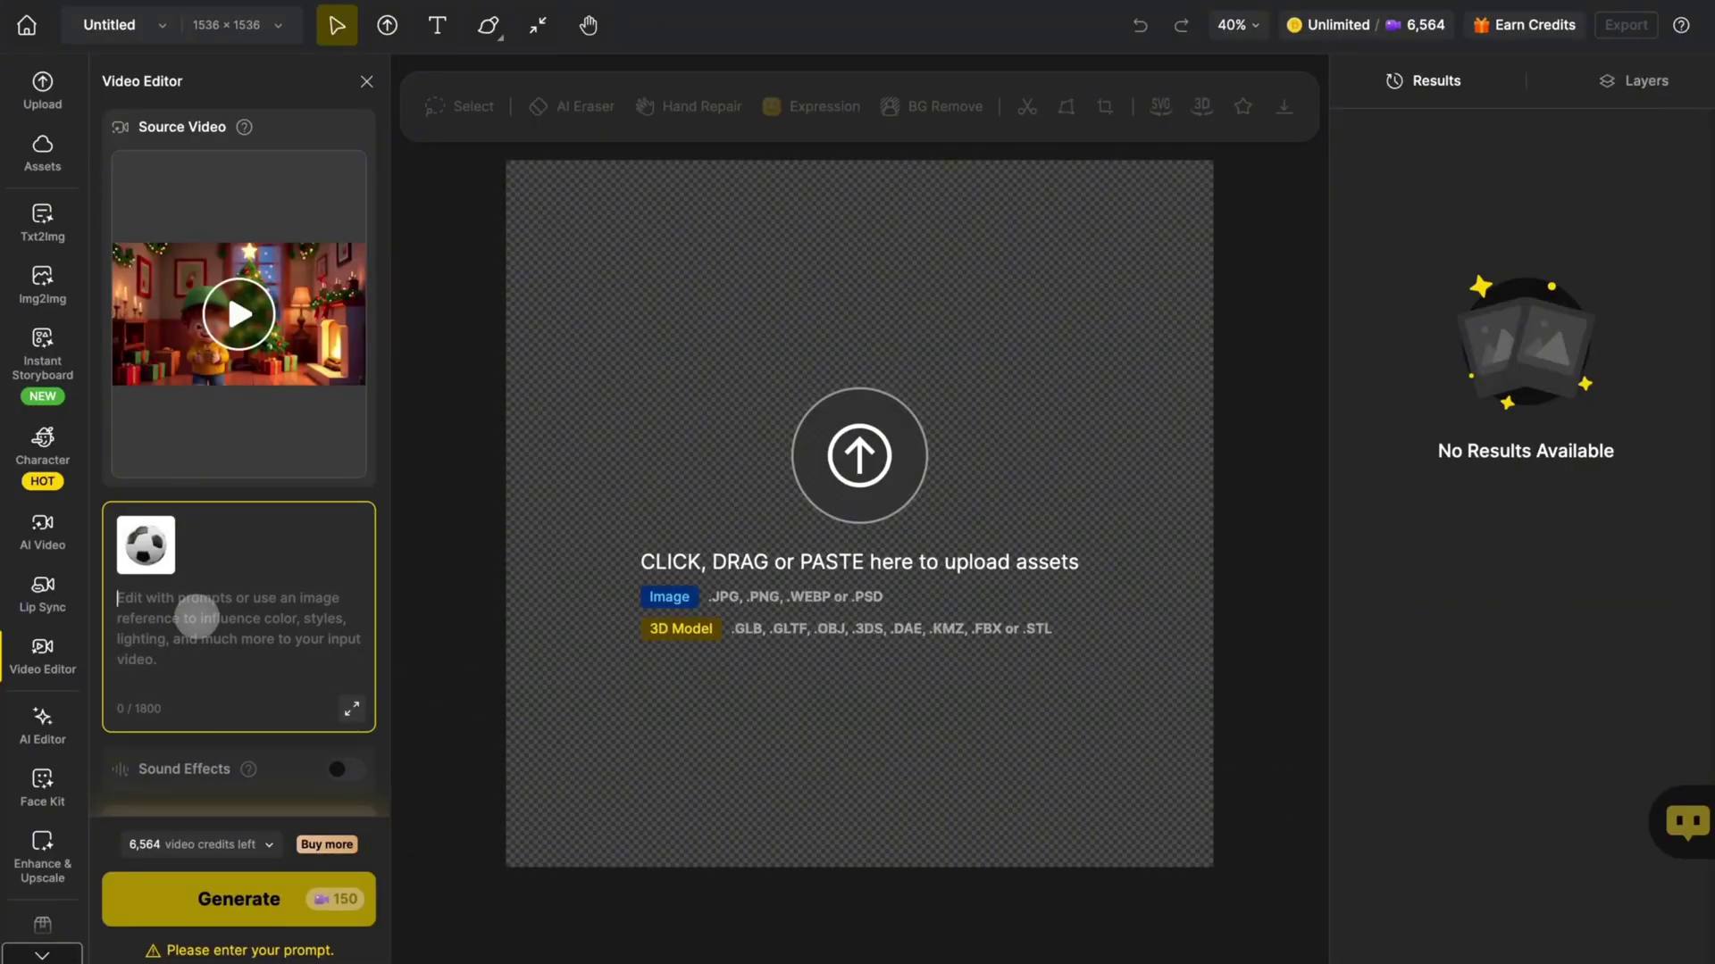
pyautogui.write("Use this football to replace the gift in the little boy's hand")
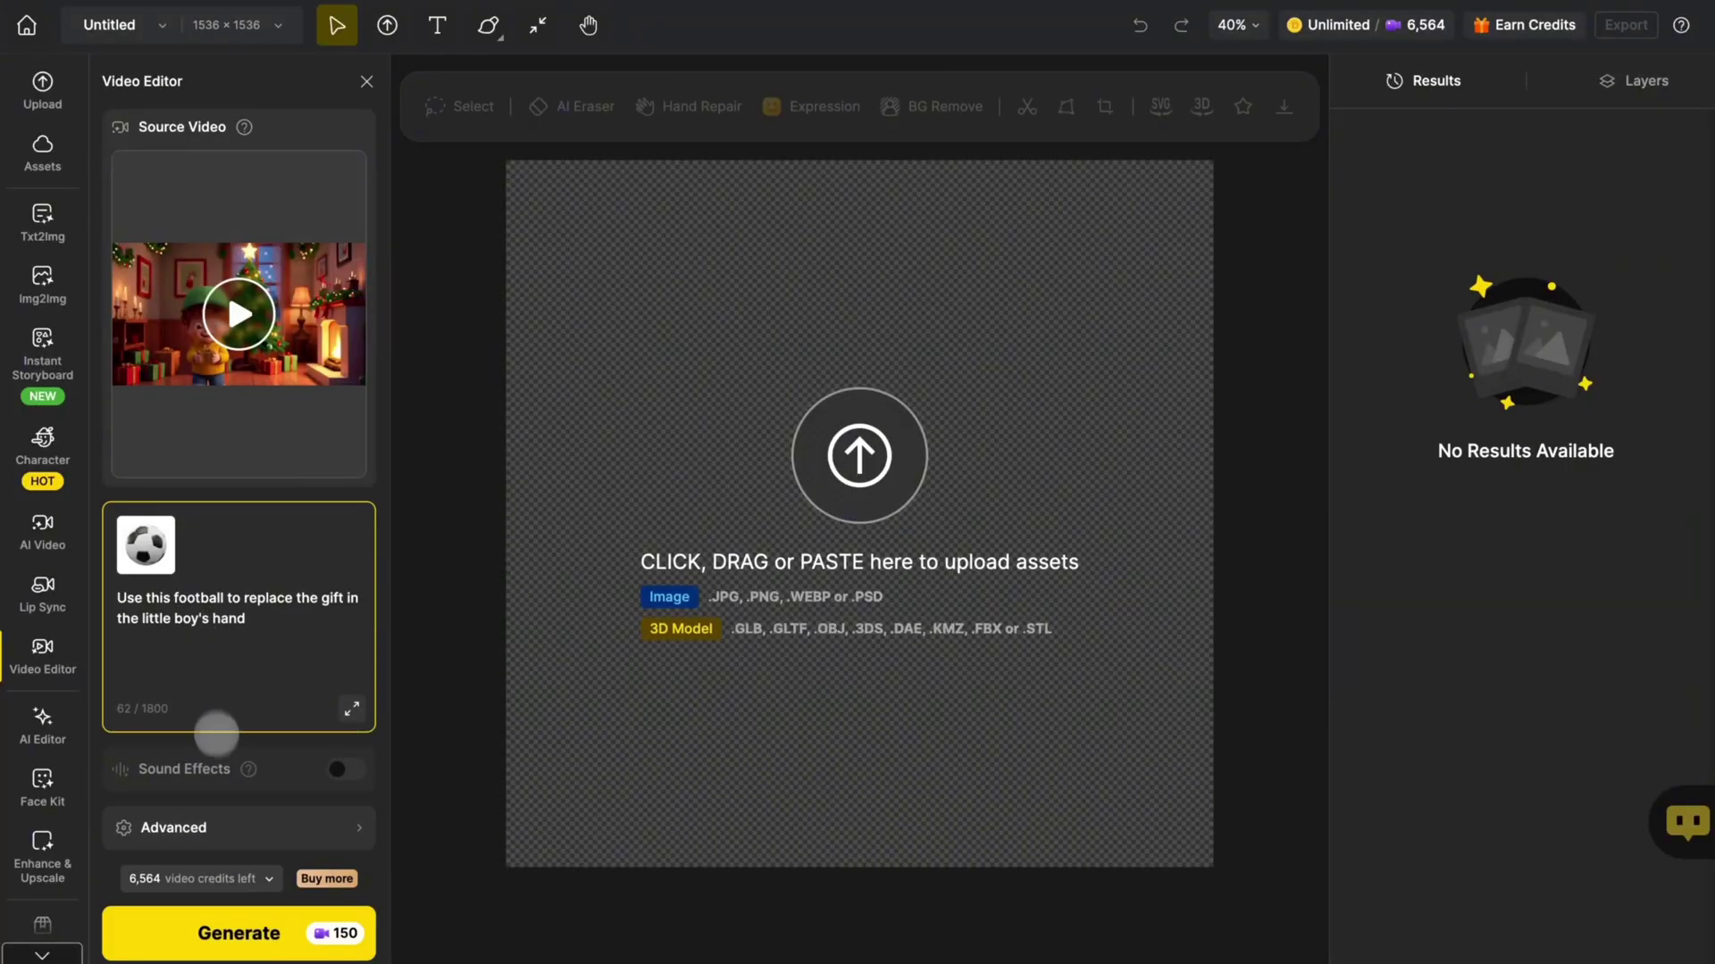
pyautogui.click(255, 933)
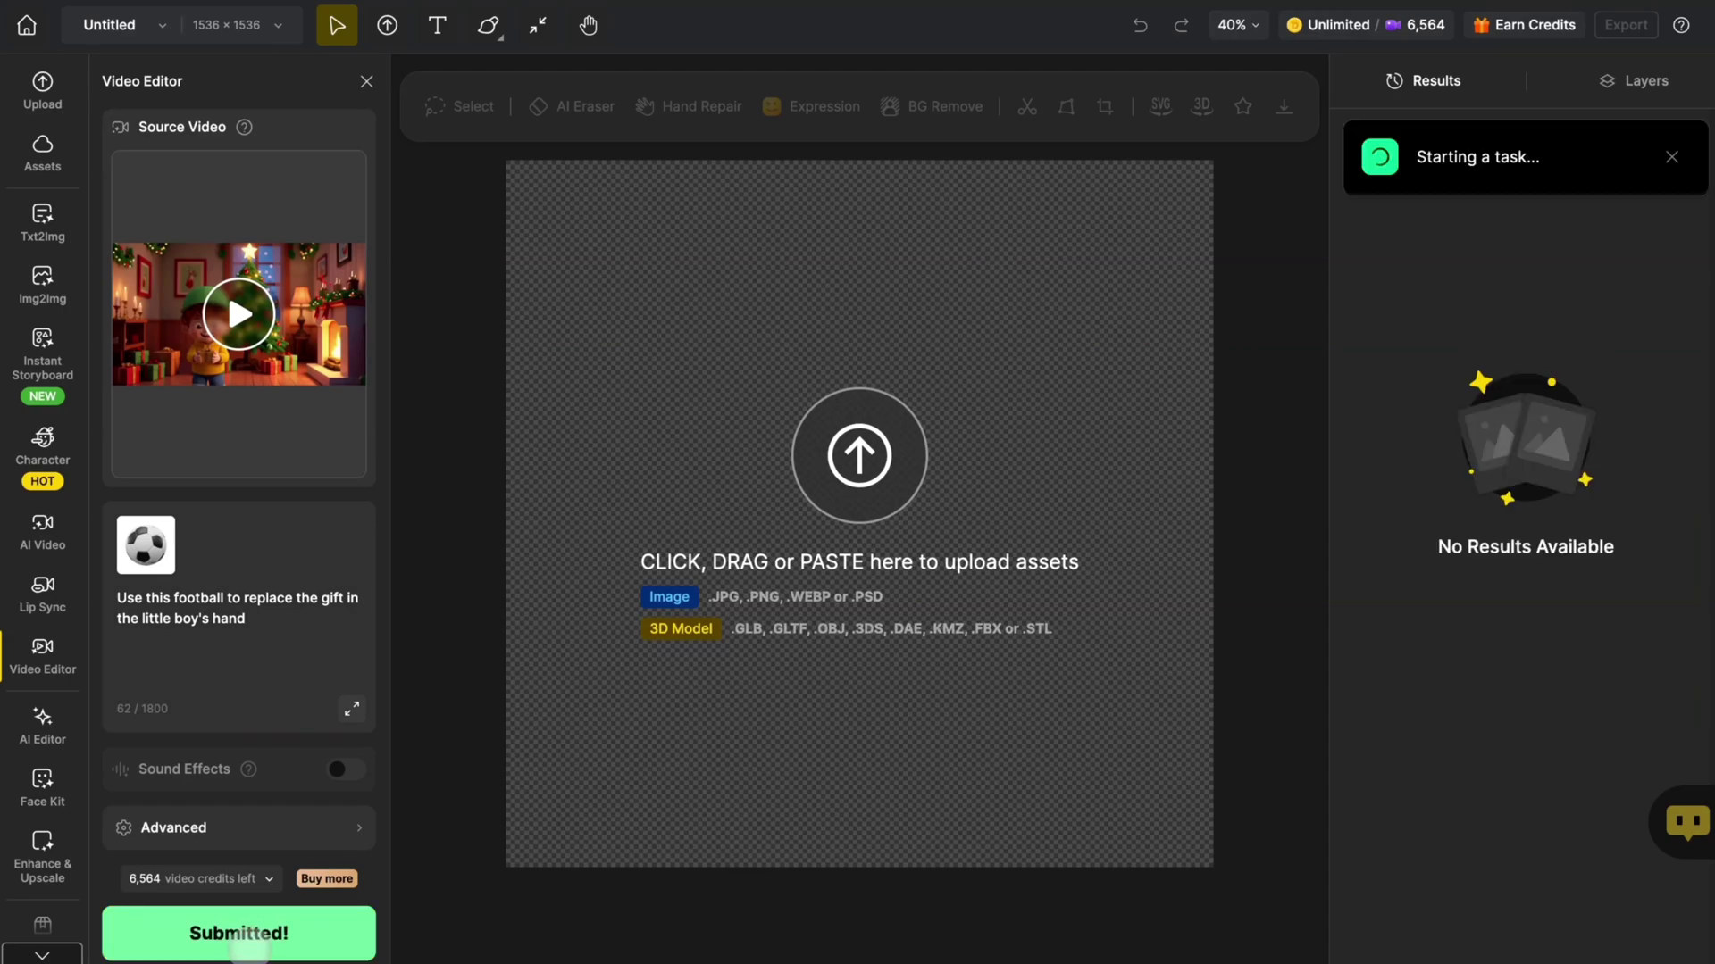
# Step: Open the generated result, the boy holding a soccer ball, in the preview lightbox
pyautogui.click(1478, 251)
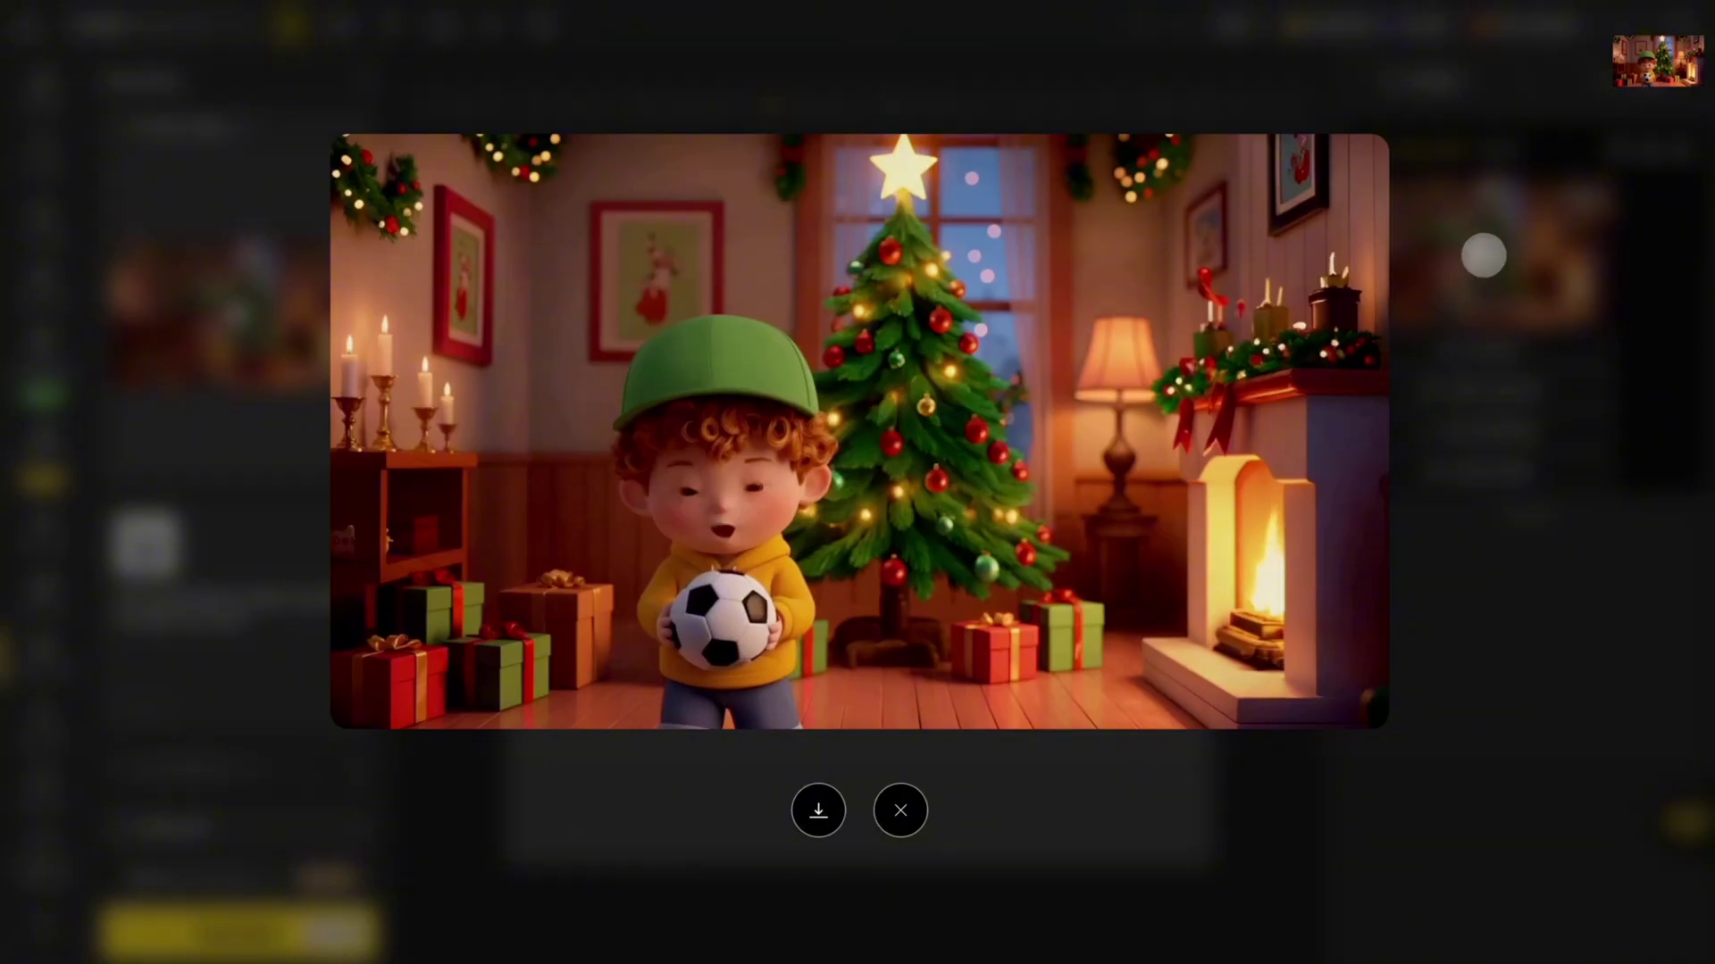